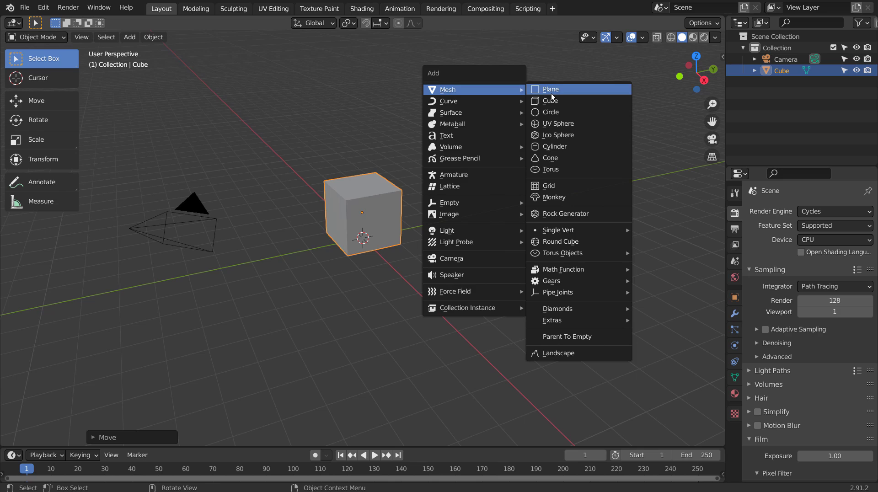
Step: Add a plane mesh and scale it up into a large ground surface beneath the cube
left_click(551, 94)
key("s")
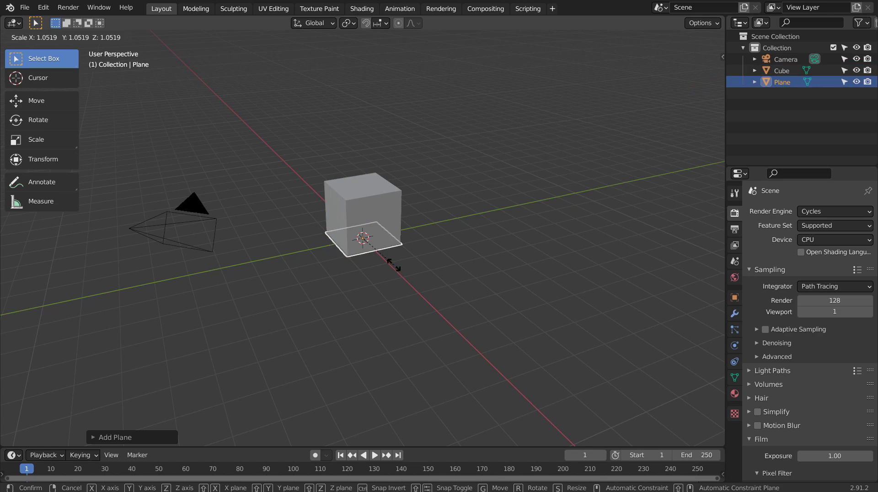
left_click(576, 233)
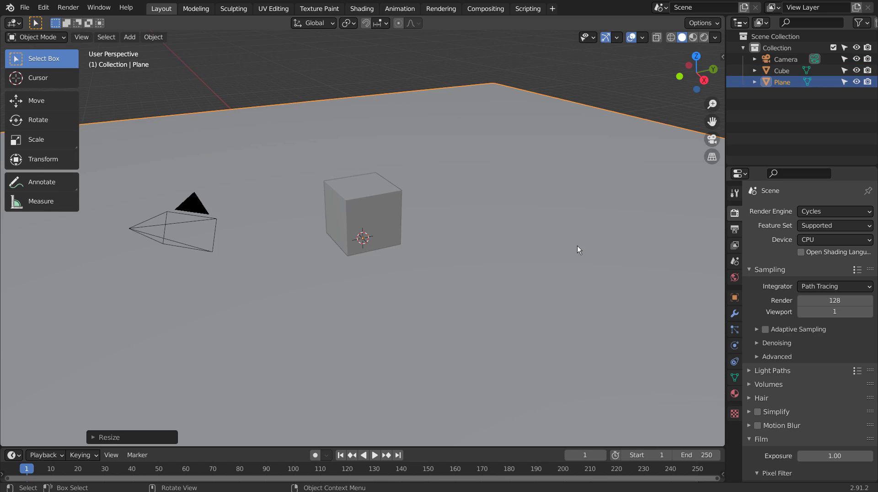
Step: Switch to the camera view and walk the camera so the cube sits near the middle of the frame
middle_click_drag(576, 246, 557, 284)
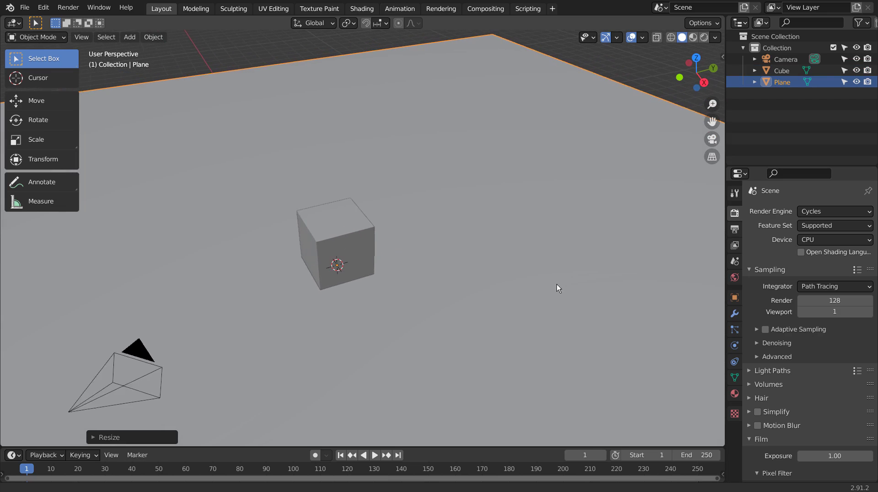
key("KP_0")
key("grave")
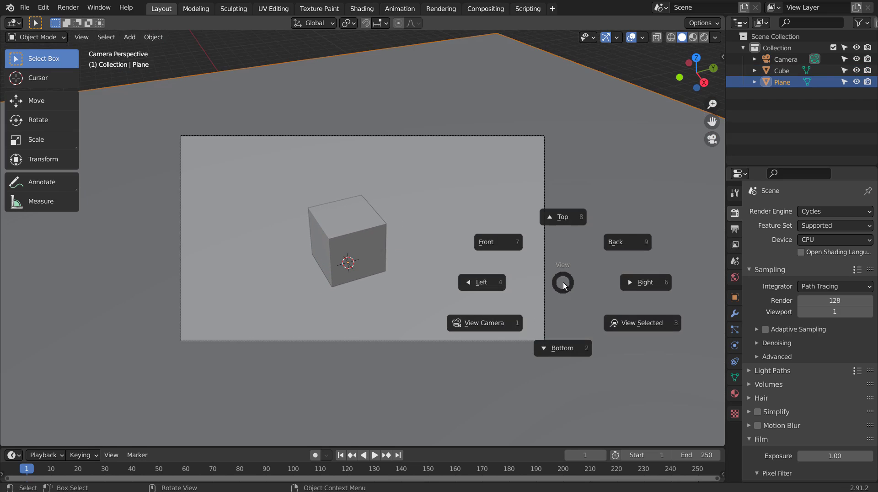
key("Escape")
key("shift+grave")
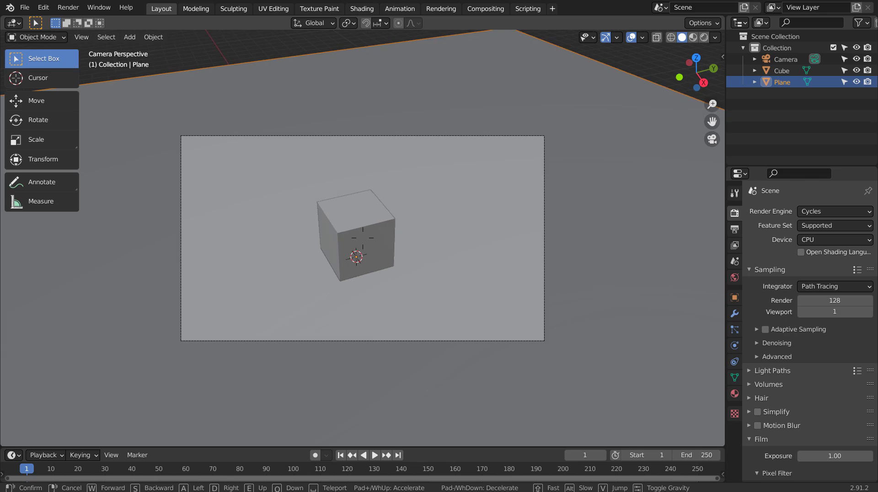
left_click(351, 238)
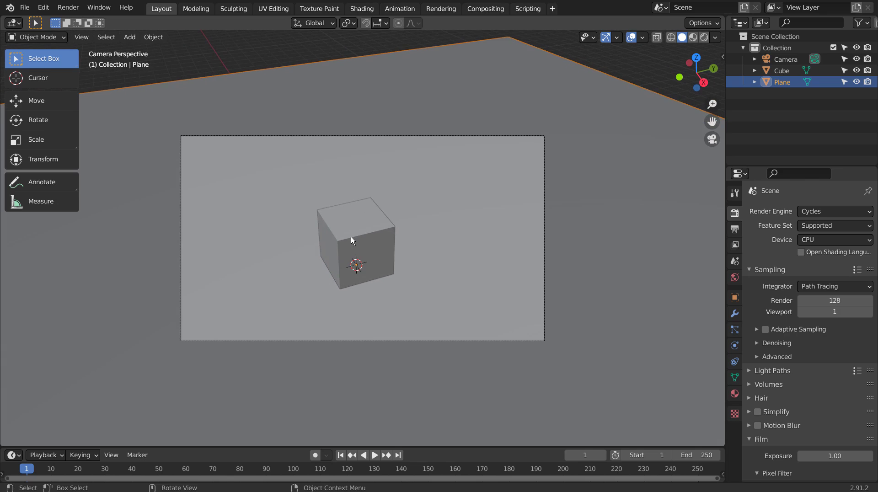
Step: Duplicate the cube and move the copy about 3.08 m along the global Y axis
left_click(351, 239)
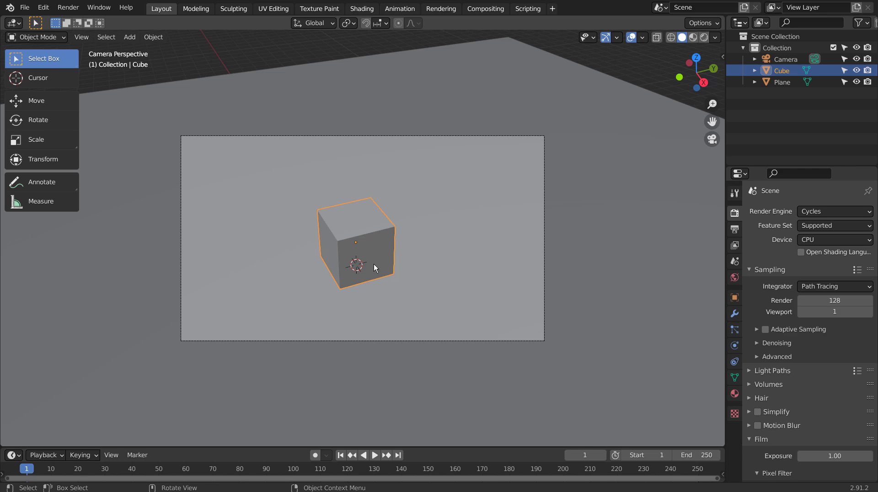
key("shift+d")
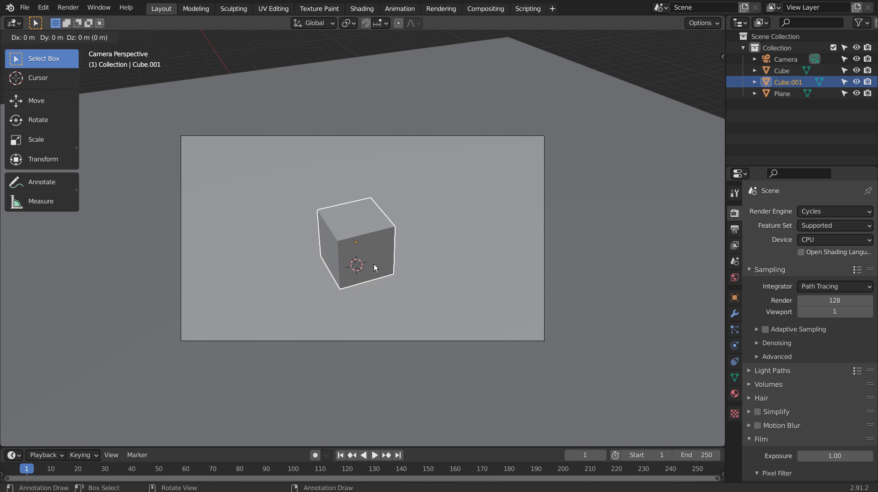
key("y")
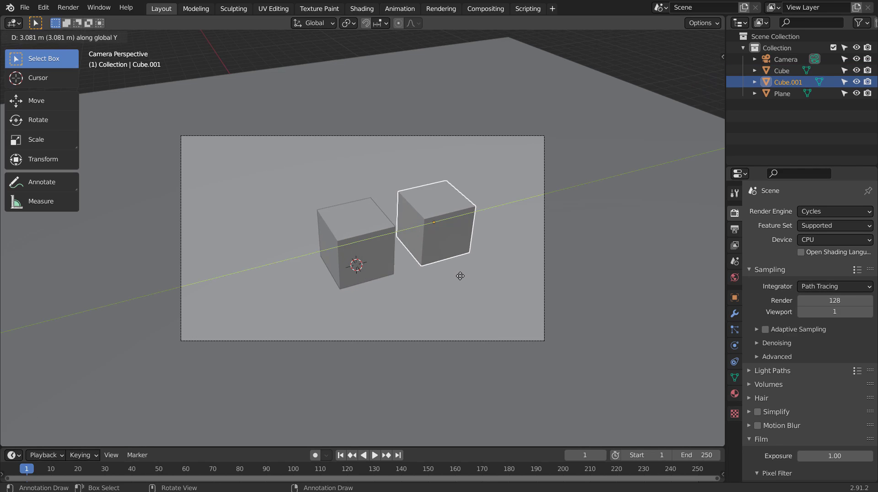
left_click(461, 276)
Step: Walk the camera around to the other side of the cubes, framing both with the copy nearer the camera
key("shift+grave")
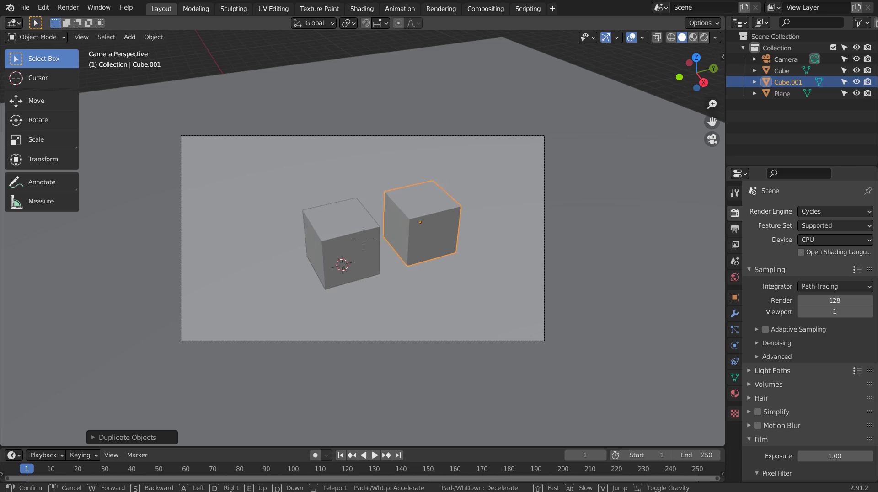
key("d")
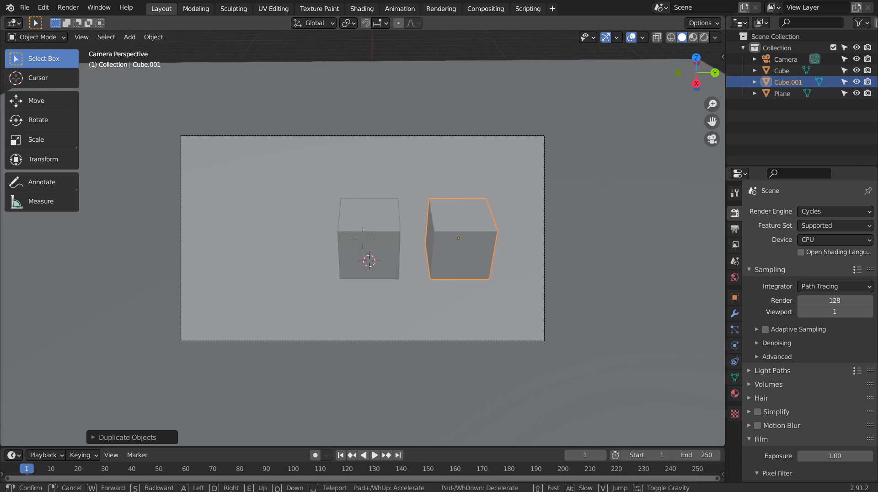
key("d")
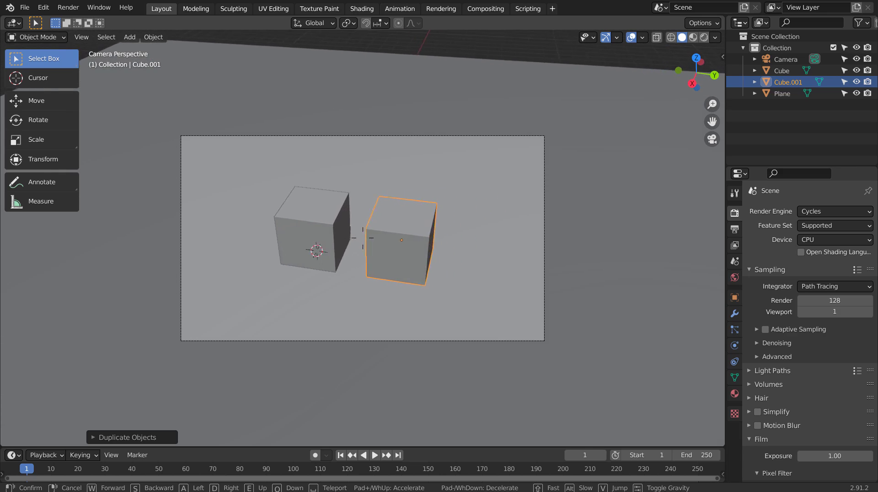
key("d")
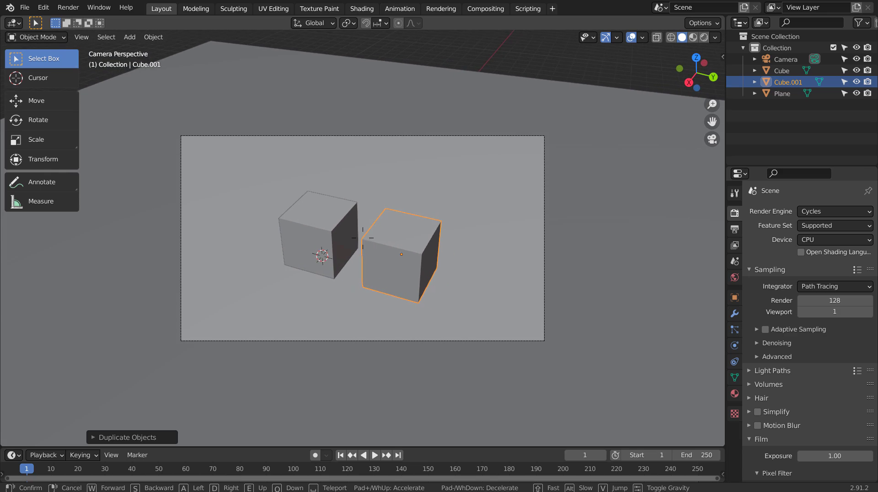
left_click(363, 238)
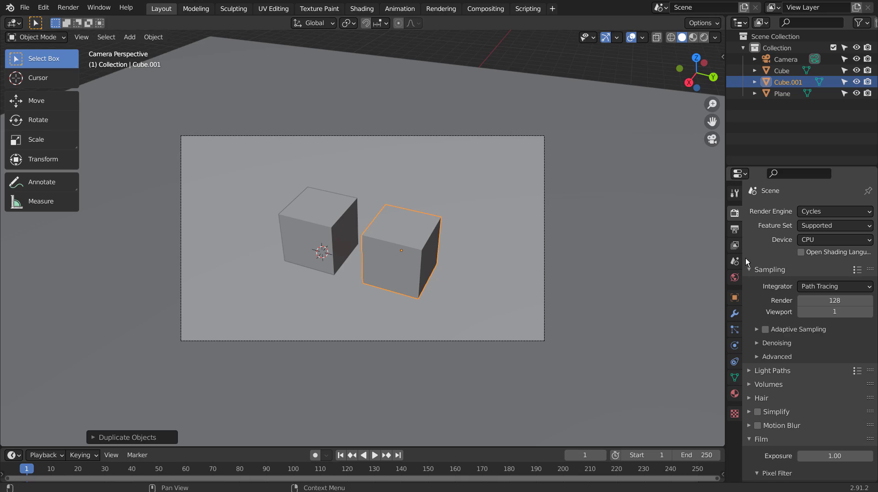
Step: Preview the scene in rendered shading and replace the world's background image with a Sky Texture
left_click(735, 277)
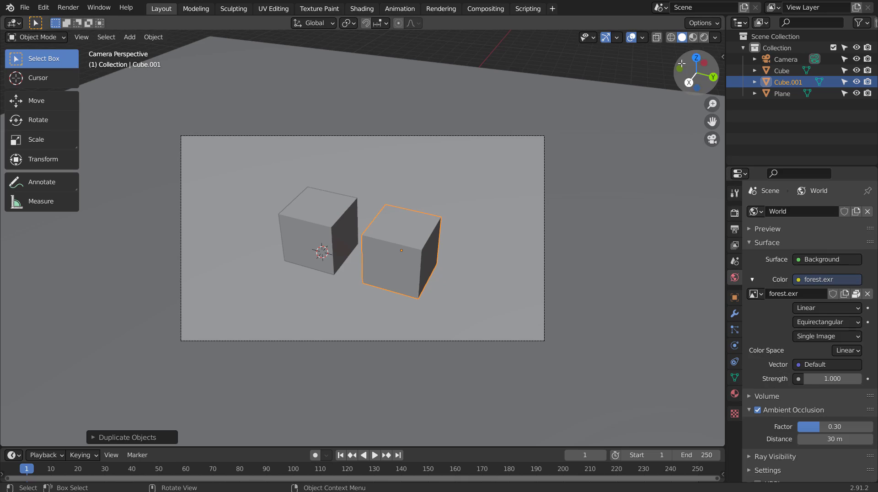
left_click(705, 37)
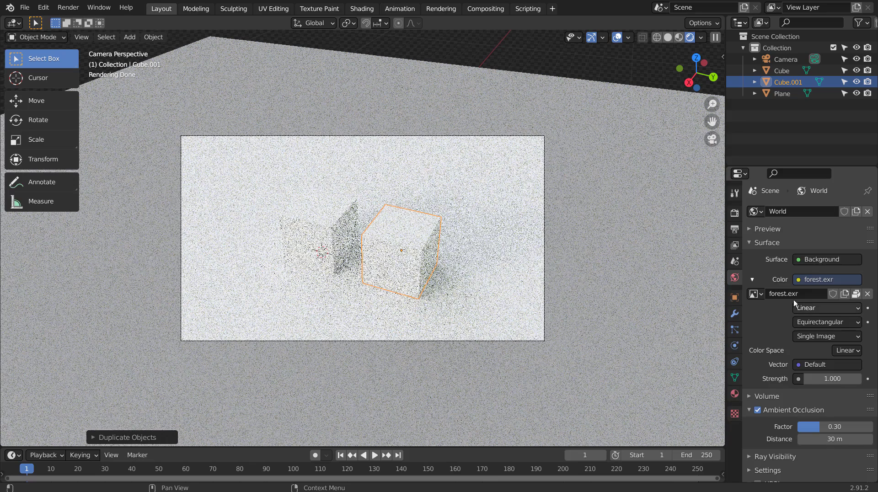
left_click(800, 278)
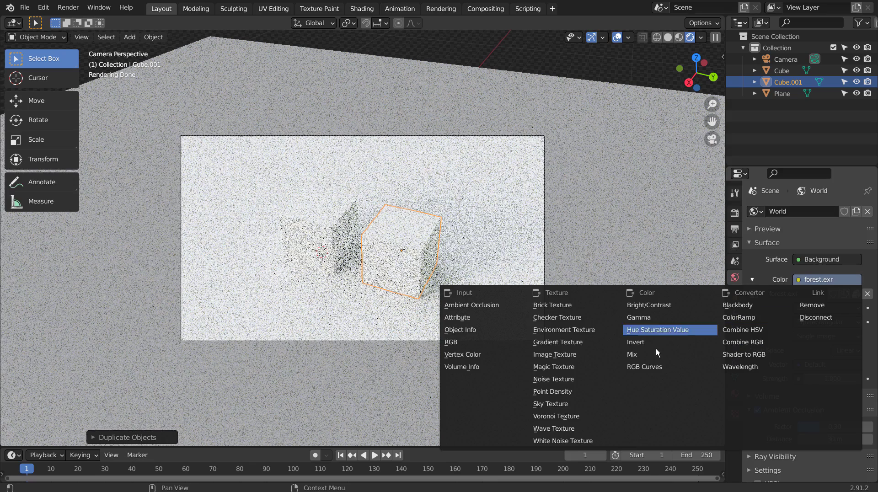
left_click(569, 404)
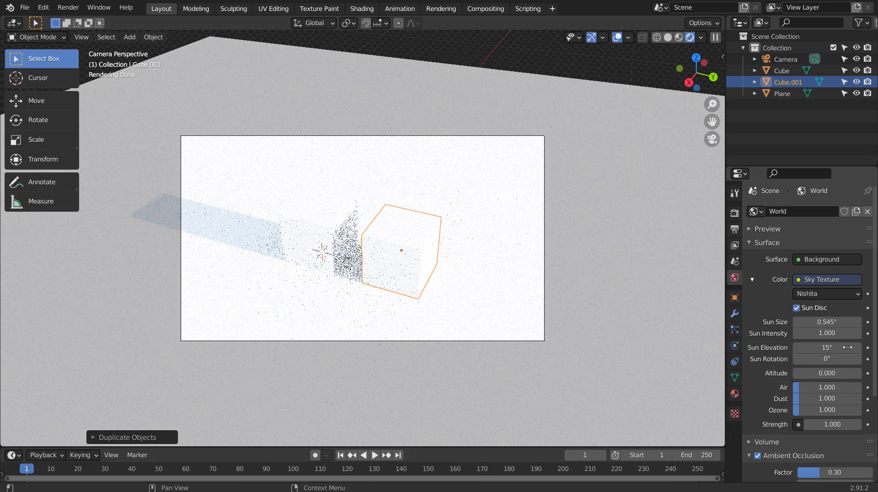
Step: Set the sky texture's sun intensity to 0.1 and the world background strength to 0.1
left_click(830, 335)
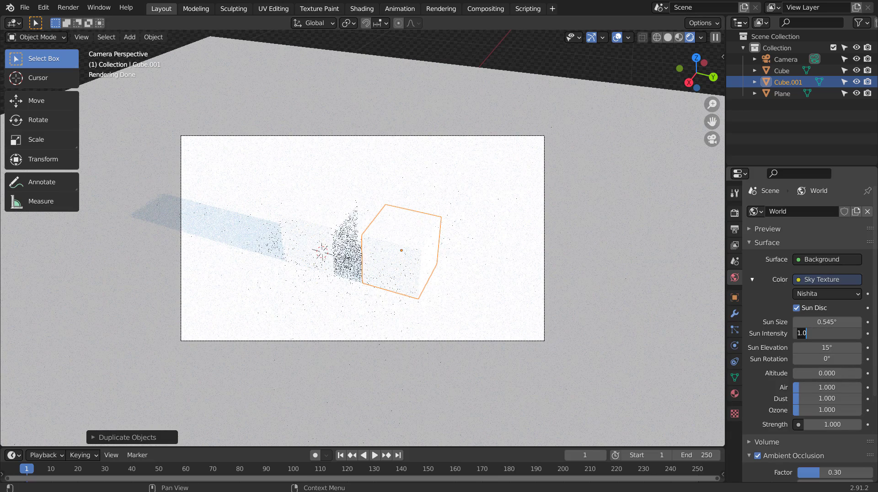
type("0.1")
key("Return")
left_click(838, 420)
type("0.1")
key("Return")
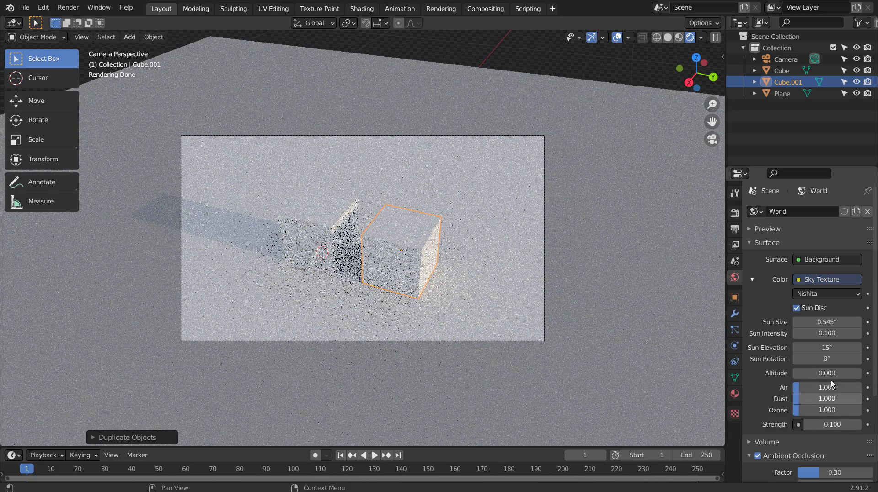
Step: Try sun rotations of 90°, 120° and 110° for the sky texture
left_click(825, 362)
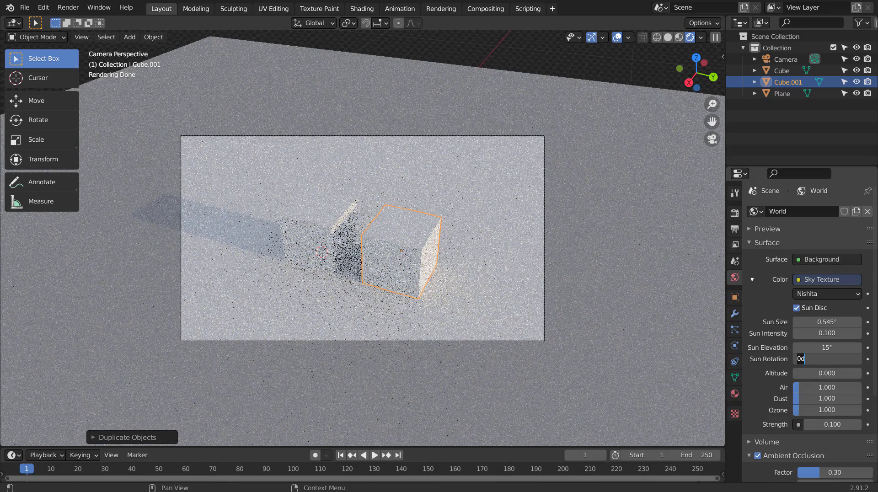
type("90")
key("Return")
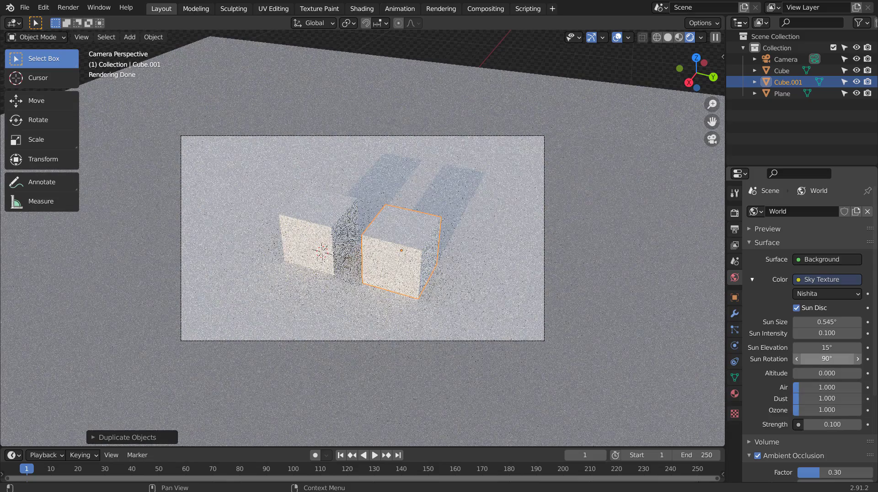
left_click(826, 361)
type("120")
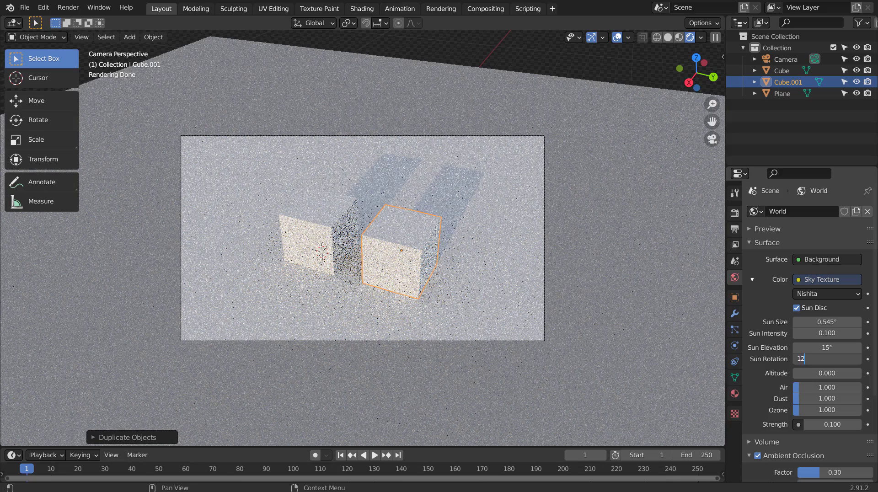
key("Return")
left_click(826, 361)
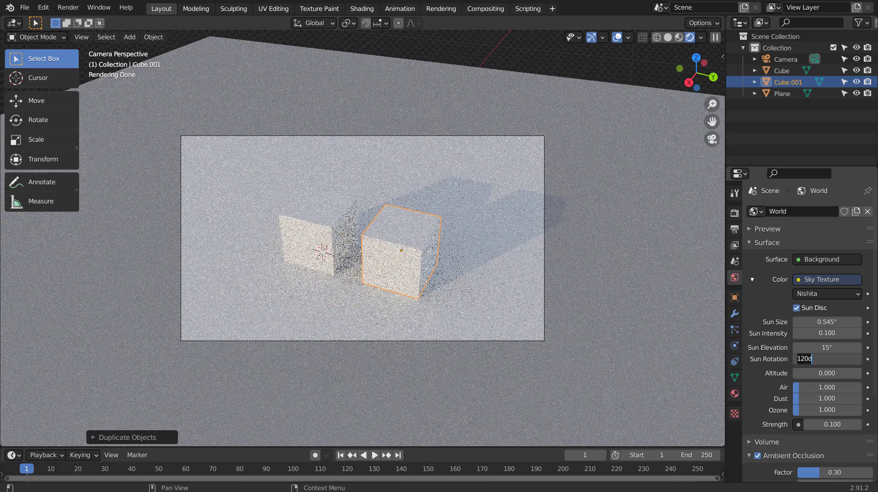
type("110")
key("Return")
Step: Set the sky texture's sun rotation to 100°
left_click(825, 361)
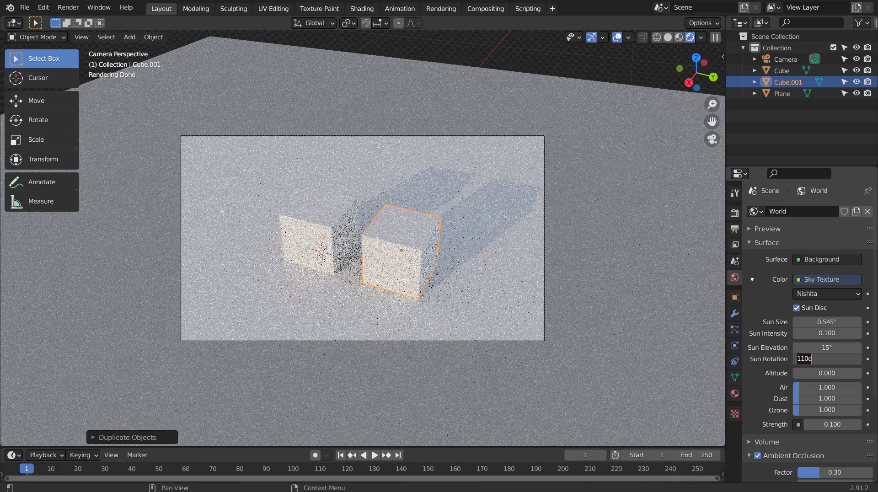
type("100")
key("Return")
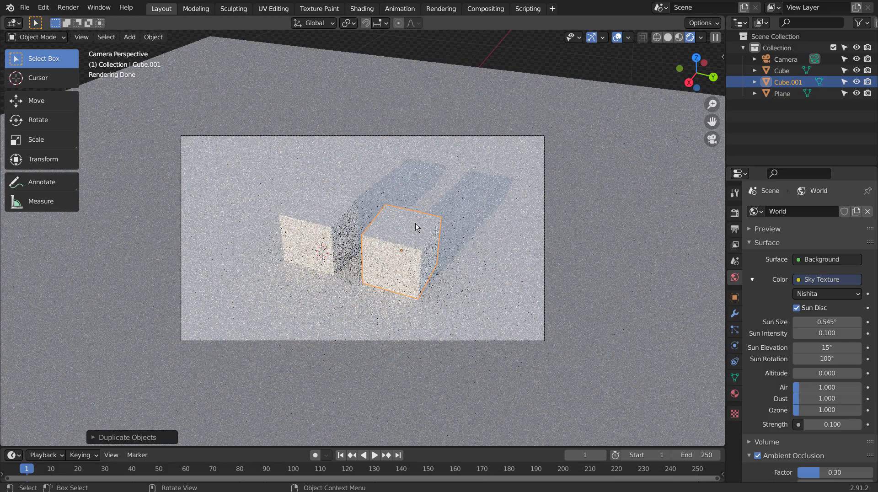
Step: Select the original cube and show its material settings
left_click(344, 226)
left_click(736, 392)
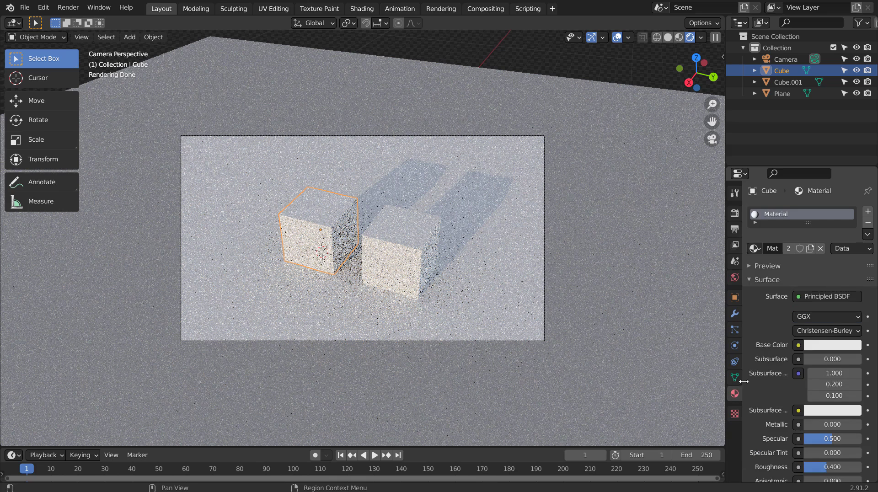
Step: Try a green base color on the material shared by both cubes, and undo the color change
left_click(830, 346)
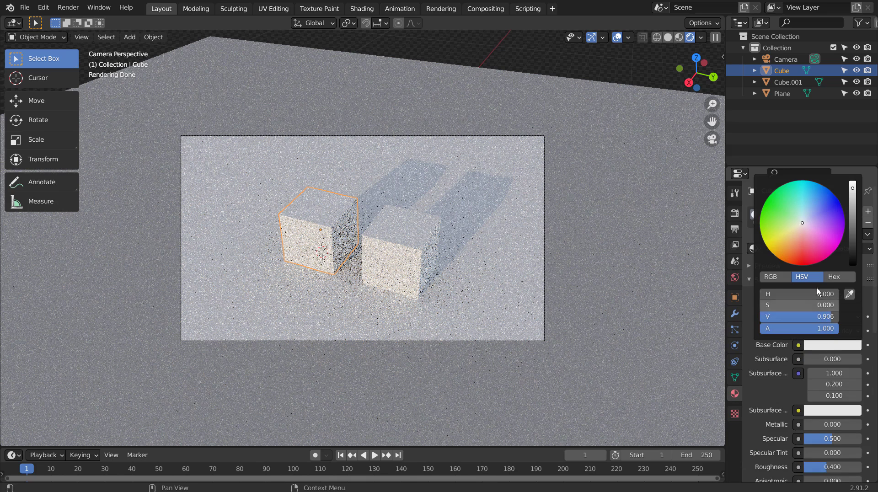
left_click(779, 209)
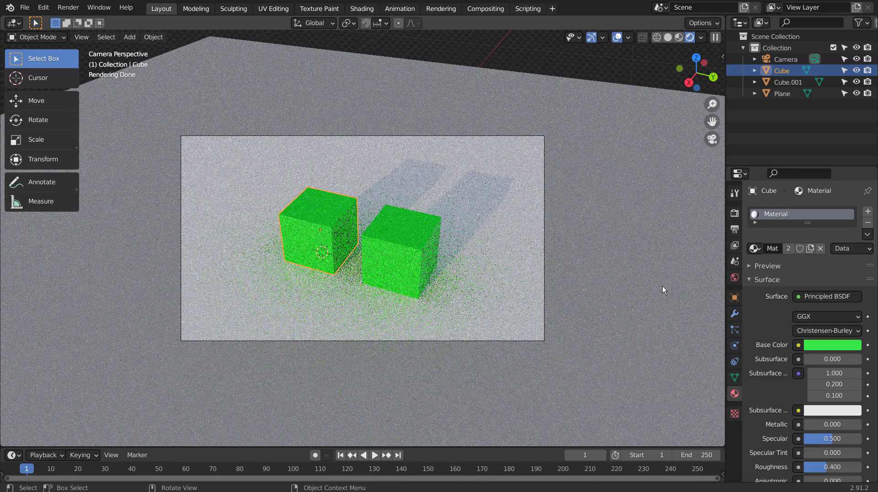
key("ctrl+z")
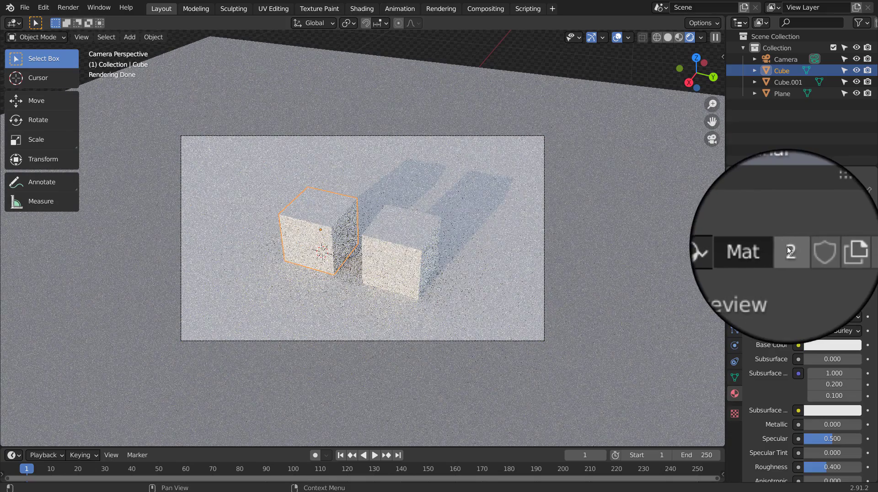
Step: Make the original cube's material a single-user copy and change its base color to yellow-orange
left_click(789, 249)
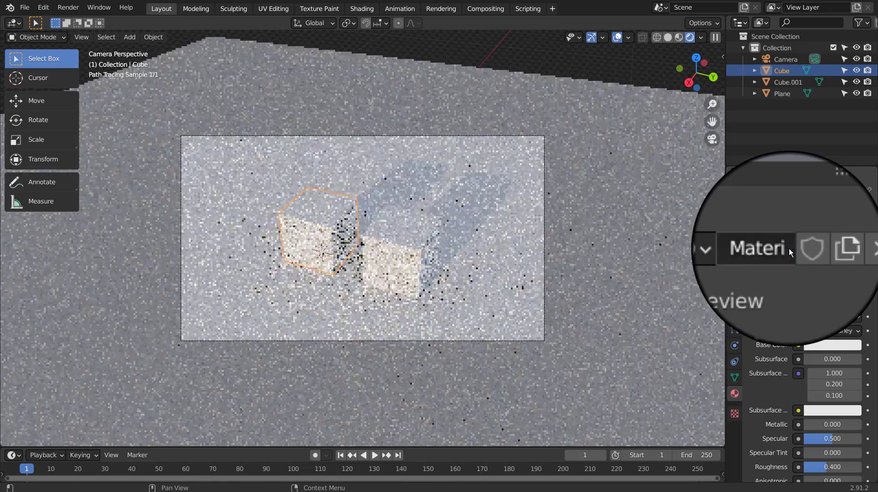
left_click(832, 345)
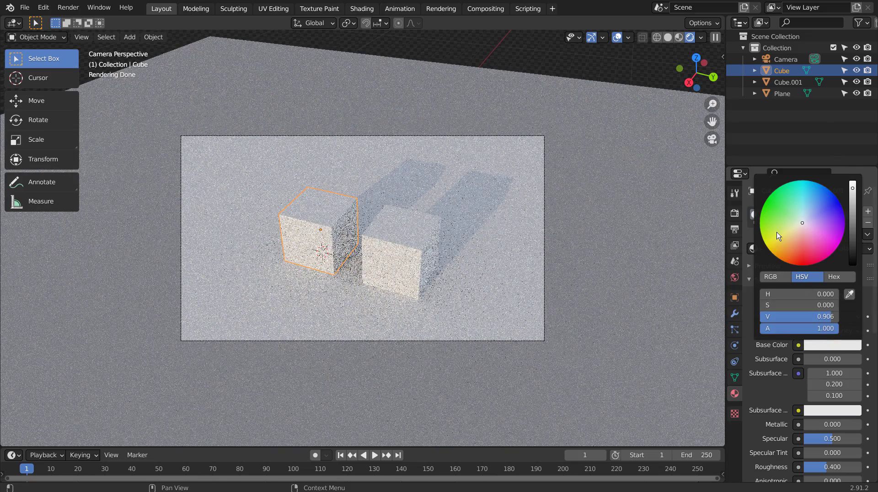
left_click(782, 245)
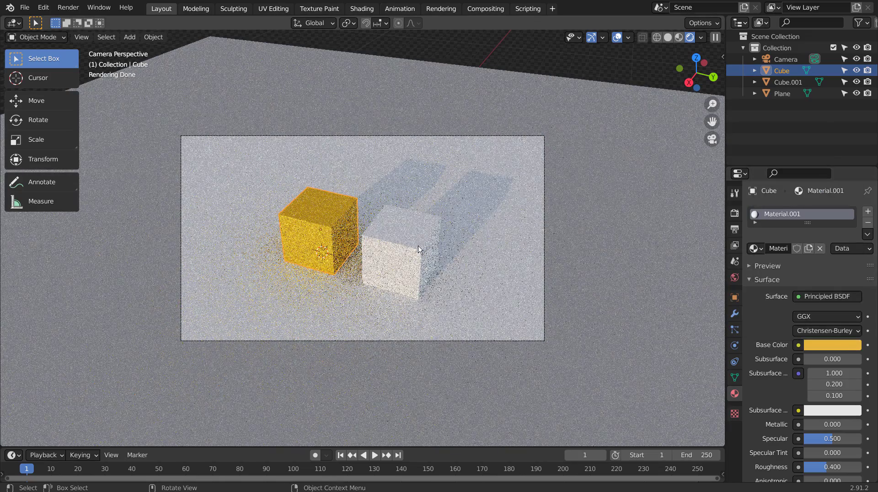
Step: Change the duplicated cube's base color to pink, with hue about 0.849 and saturation about 0.414
left_click(419, 248)
left_click(829, 345)
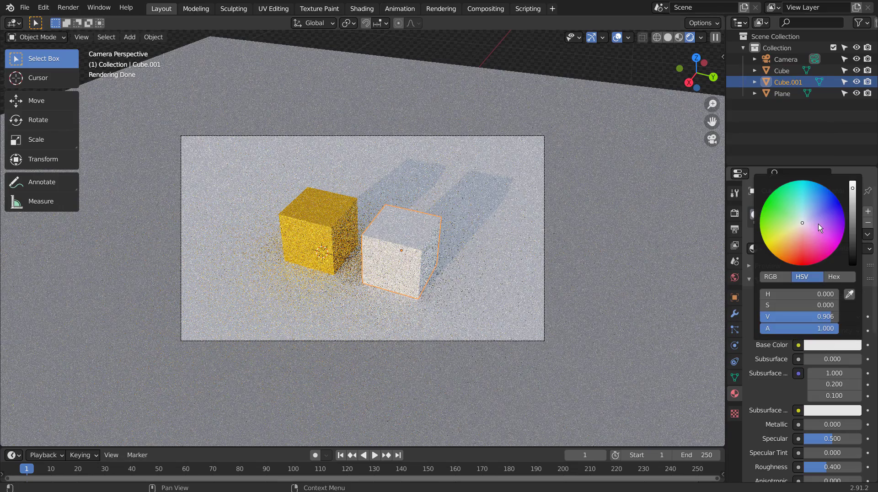
left_click(818, 239)
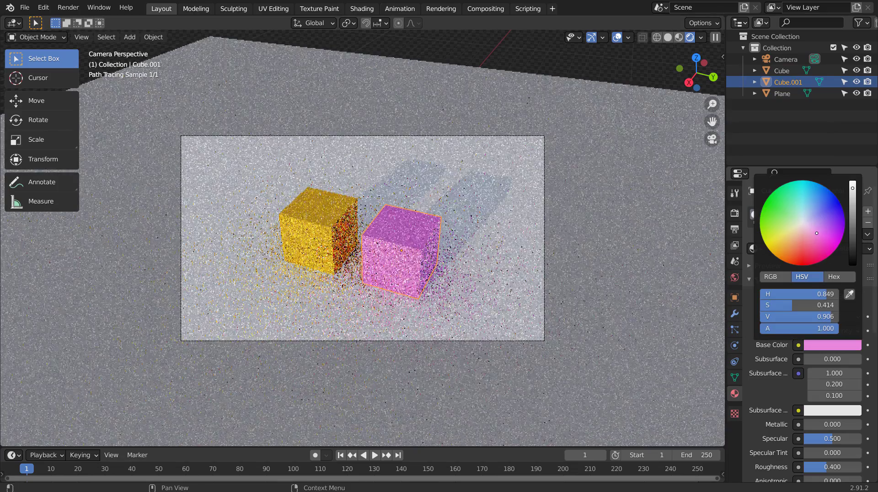
Step: Select the pink cube and turn on the Screencast Keys display for the viewport
left_click(608, 235)
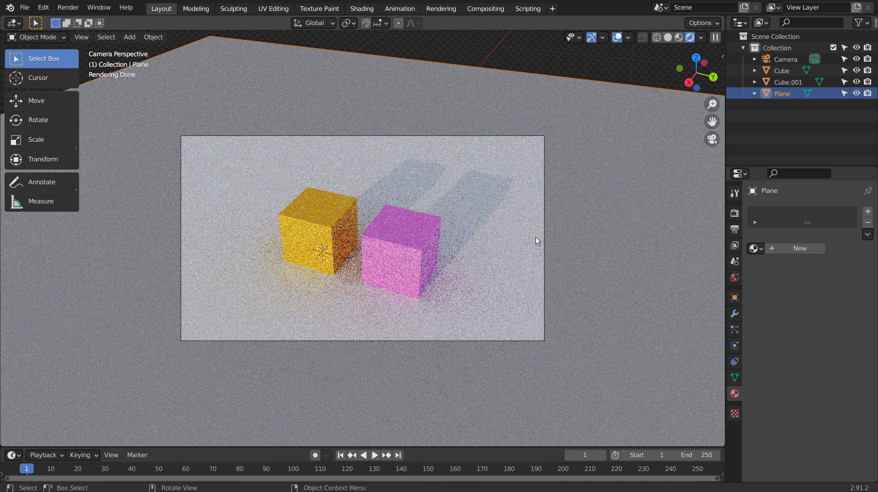
left_click(395, 243)
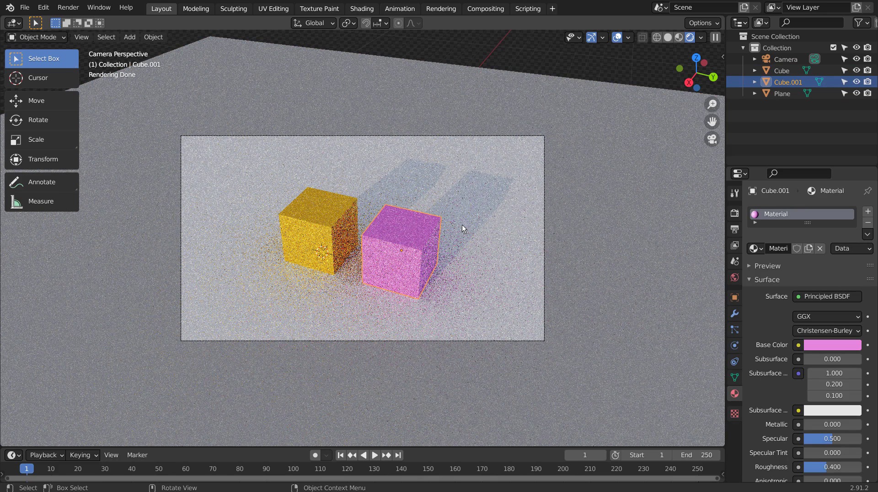
left_click(392, 242)
left_click(392, 242)
key("n")
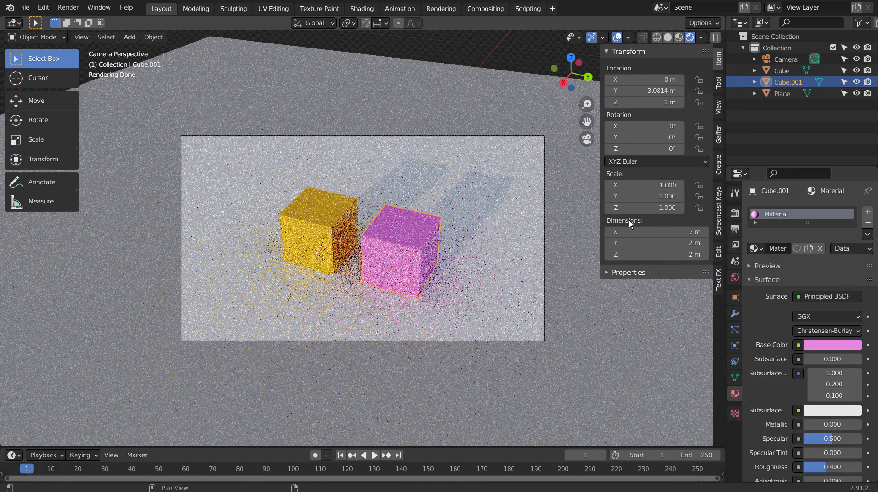
left_click(719, 201)
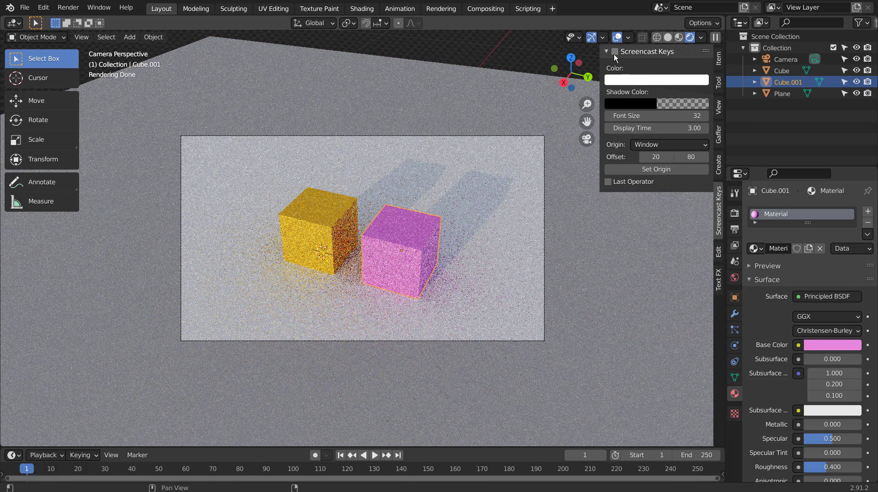
key("n")
Step: Turn off the Shadow ray visibility of the pink cube, then deselect the cube
left_click(416, 264)
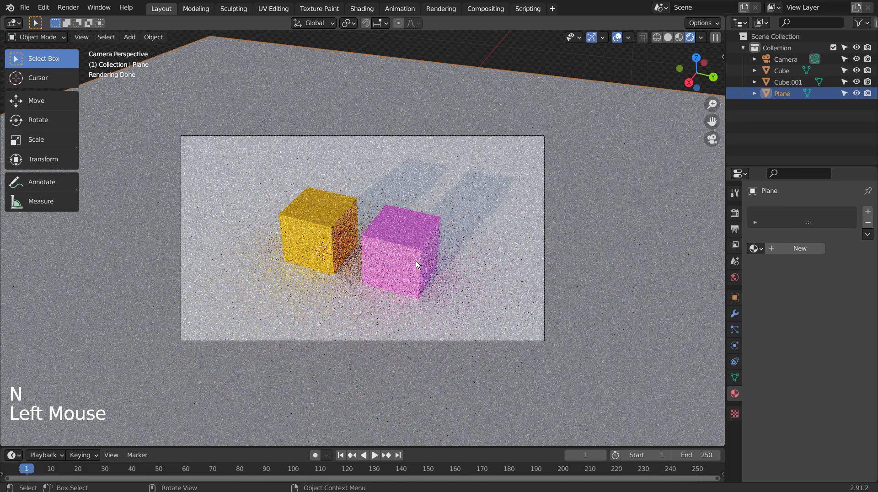
left_click(417, 264)
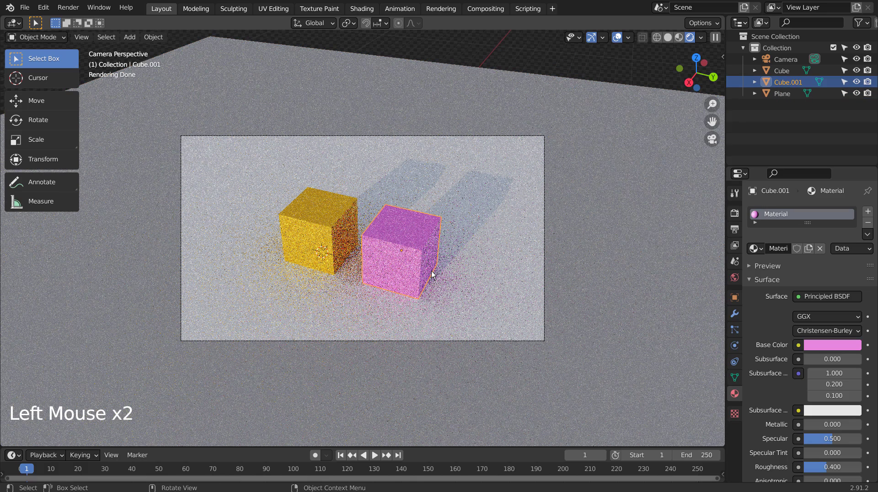
left_click(734, 298)
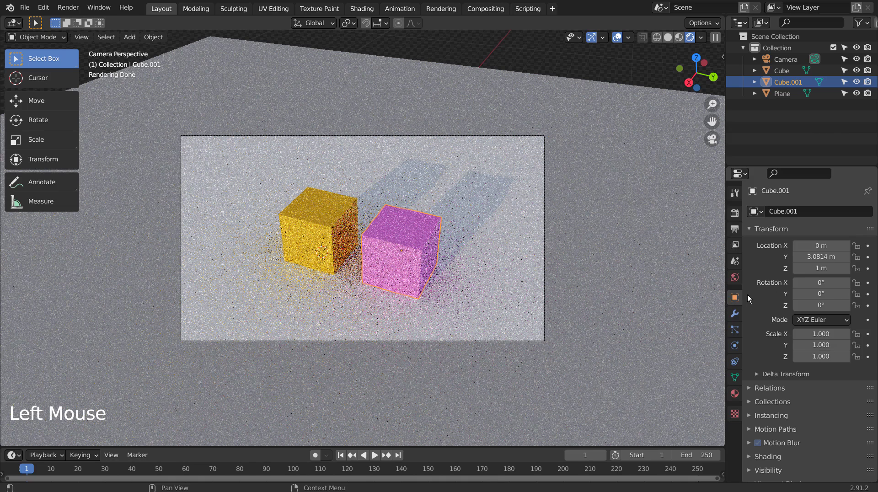
left_click(753, 467)
scroll(752, 467, "down", 6)
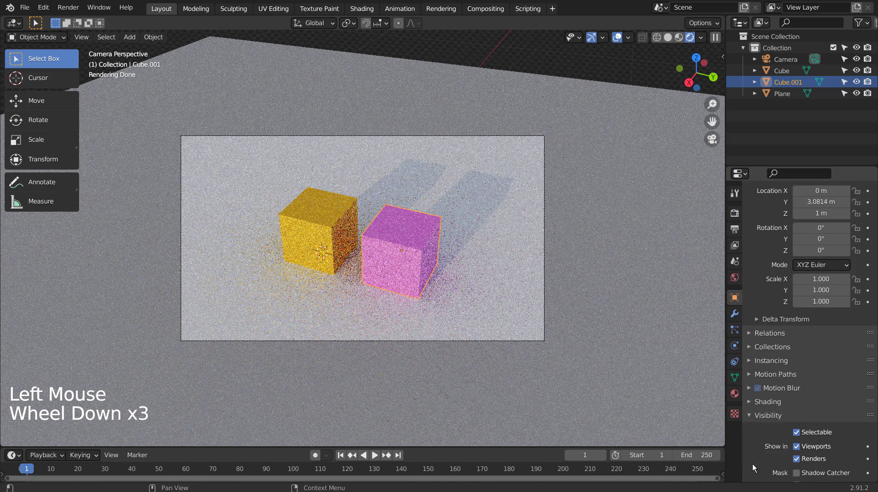
scroll(755, 458, "down", 3)
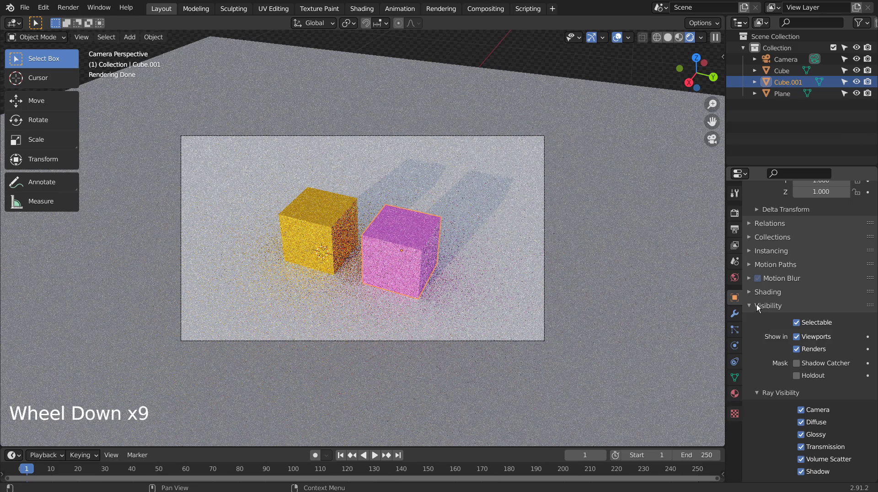
scroll(758, 306, "down", 3)
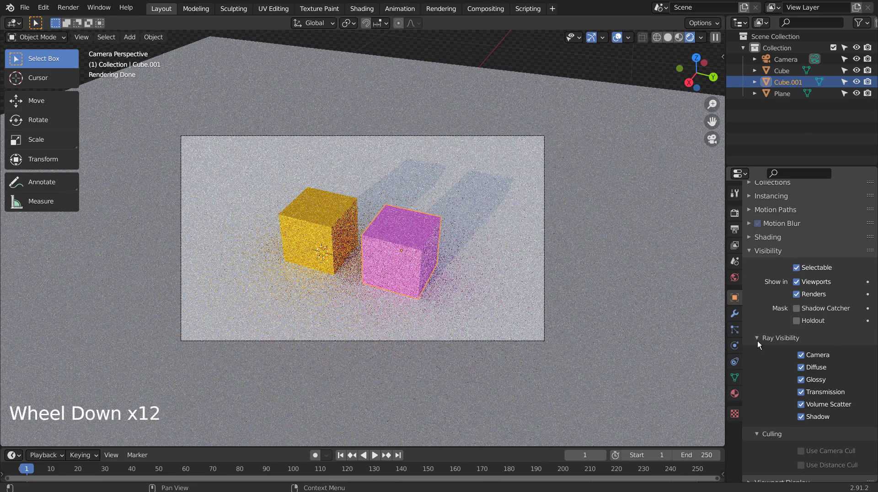
left_click(802, 417)
left_click(506, 249)
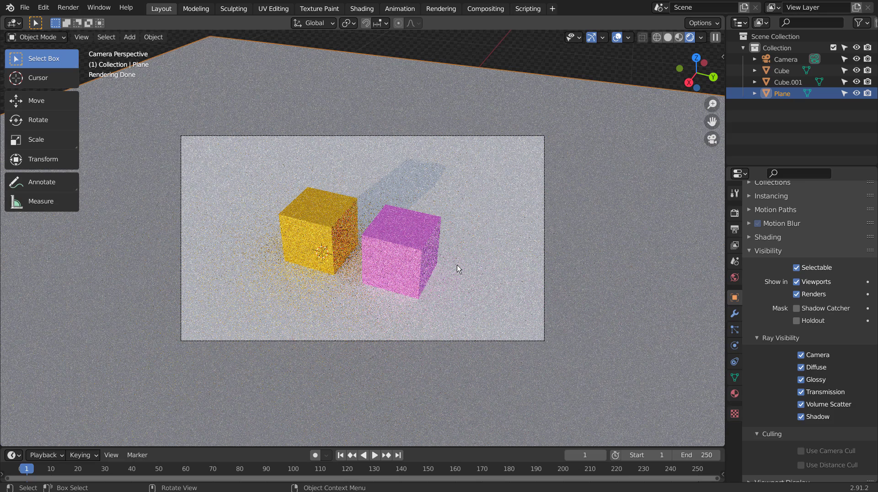
Step: Disable the use of compositing nodes for the scene and return to the Layout workspace
left_click(735, 213)
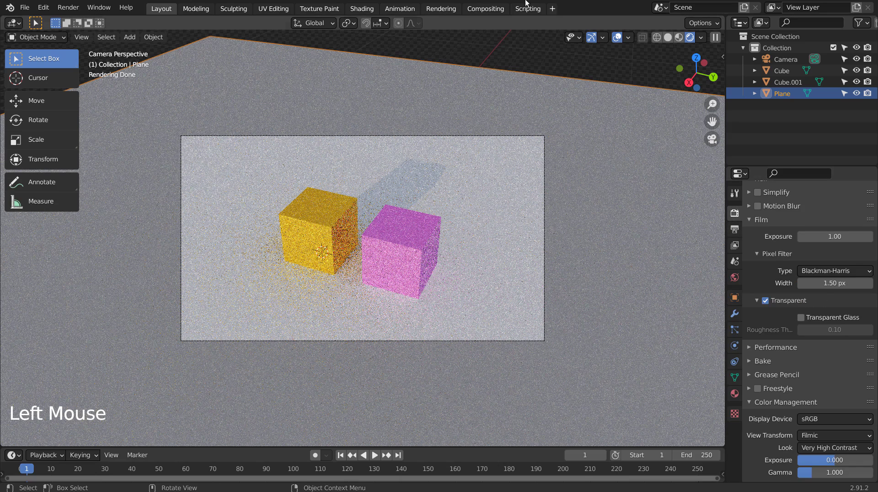
left_click(485, 9)
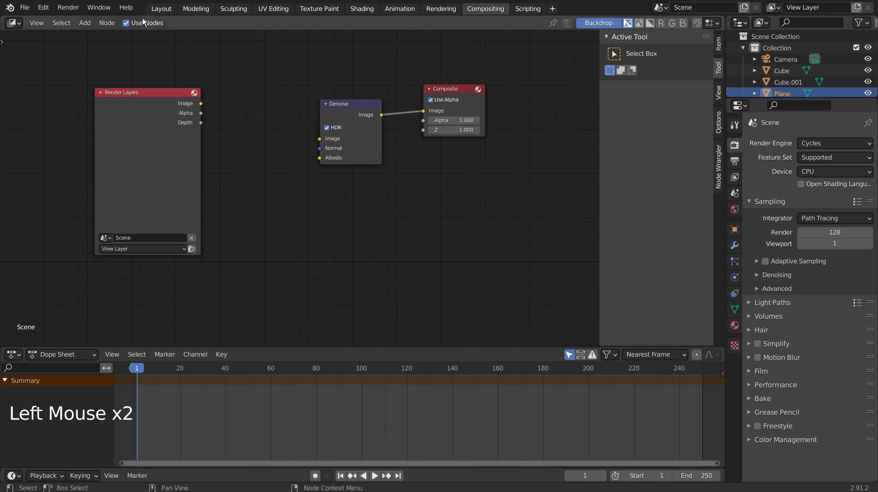
left_click(126, 22)
left_click(157, 9)
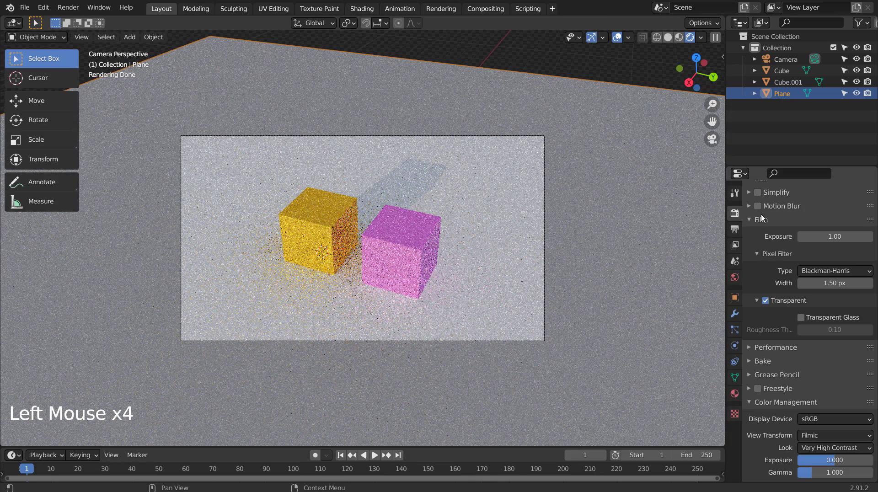
Step: Set the Cycles render sample count to 32
scroll(765, 258, "up", 13)
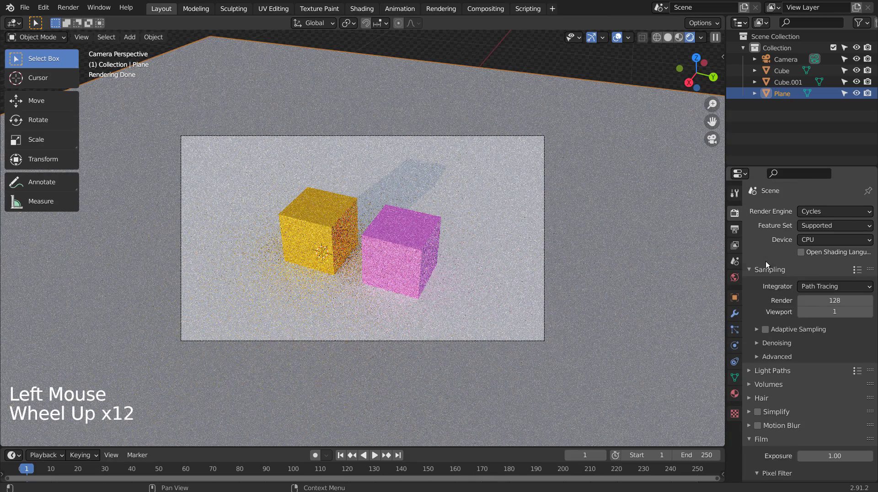
left_click(832, 301)
type("32")
key("Return")
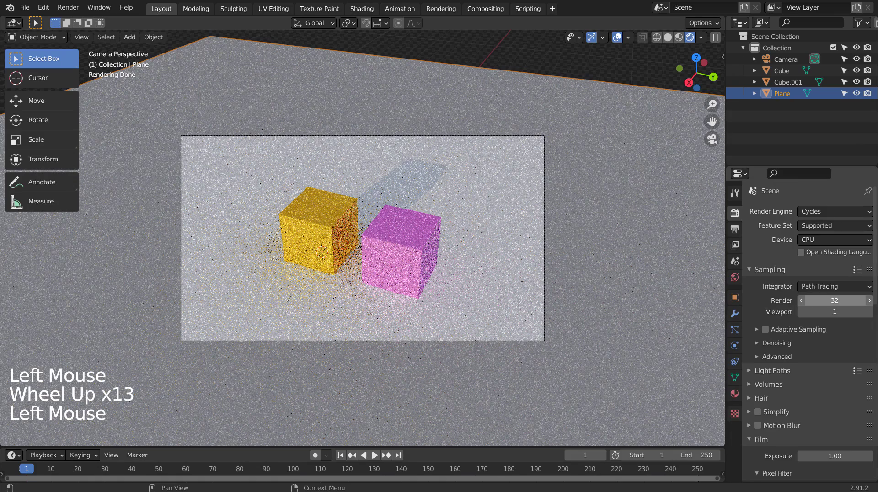
Step: Render the final image of both cubes from the camera view
left_click(433, 297)
left_click(486, 298)
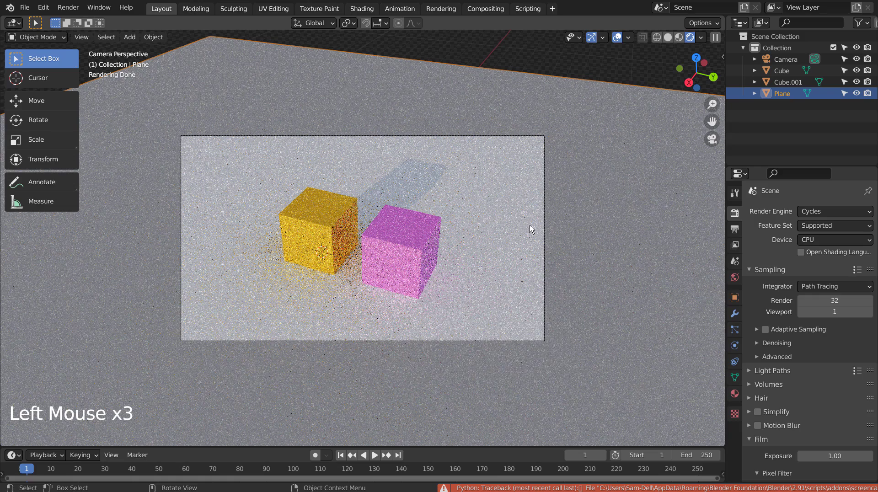
key("F12")
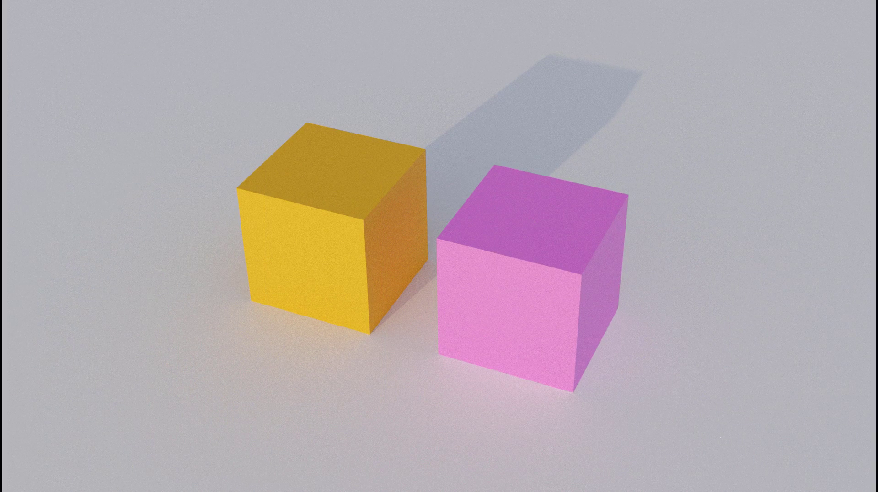